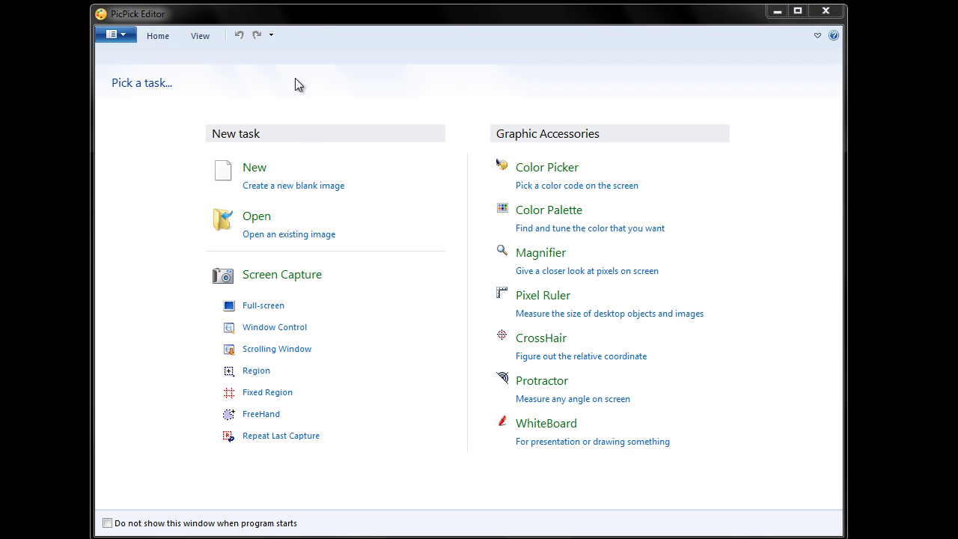
- Shrink the editor window, try the magnifier and close it, then bring up the Pixel Ruler
left_click_drag(92, 5, 140, 37)
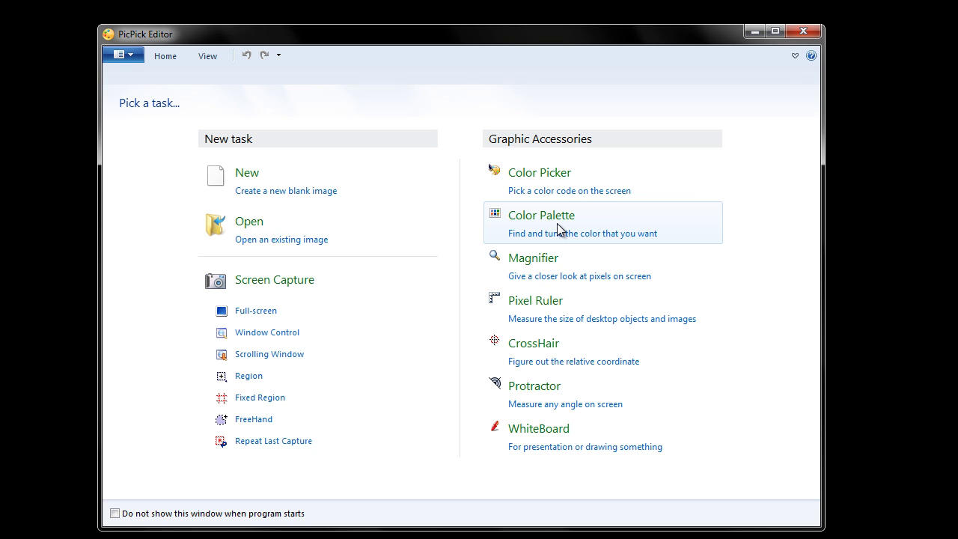
left_click(564, 277)
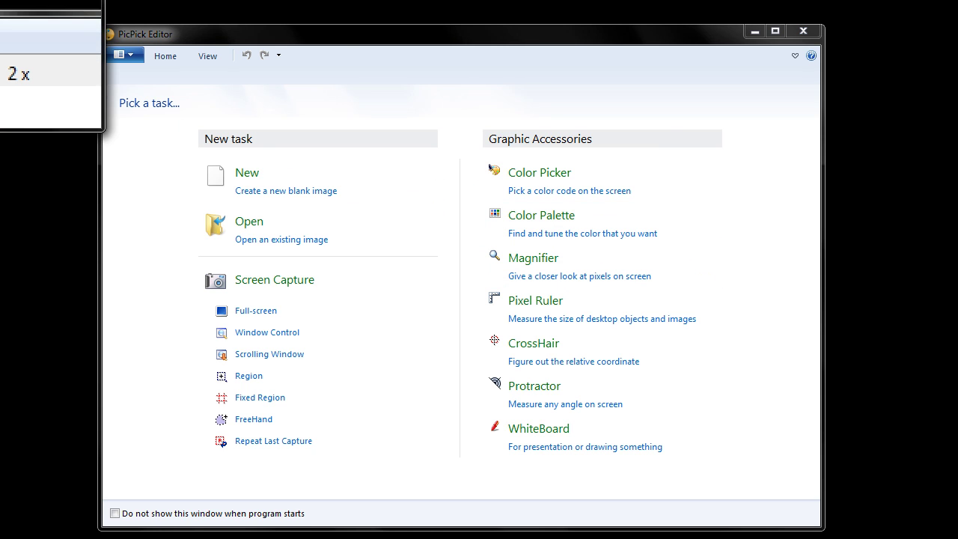
left_click_drag(45, 14, 387, 80)
left_click(517, 80)
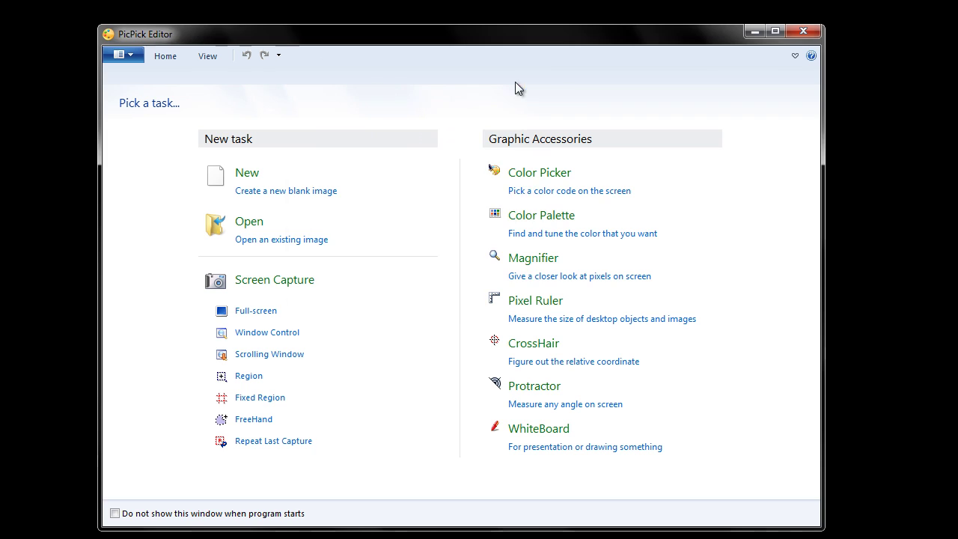
left_click(558, 313)
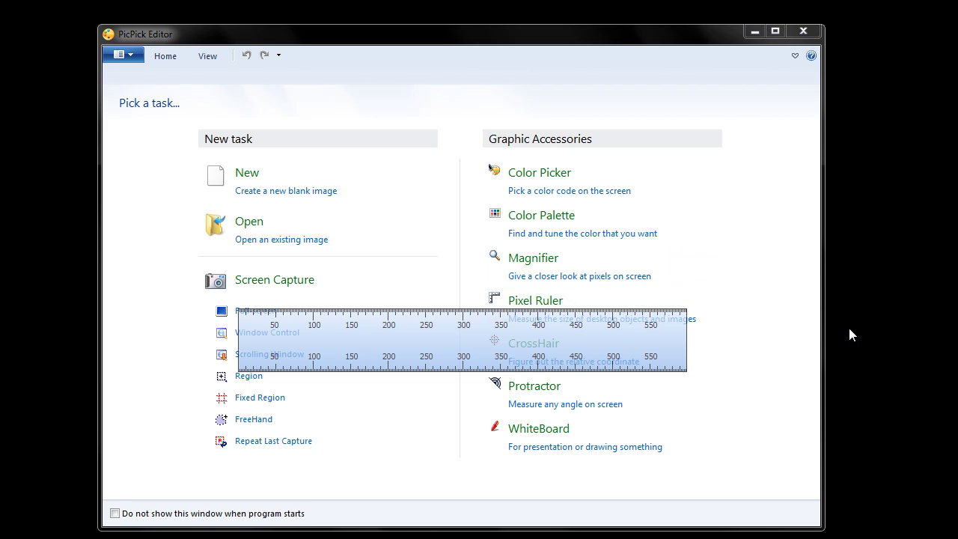
- Bring the editor forward and drag the Pixel Ruler lower, across the bottom of the start screen
left_click(779, 356)
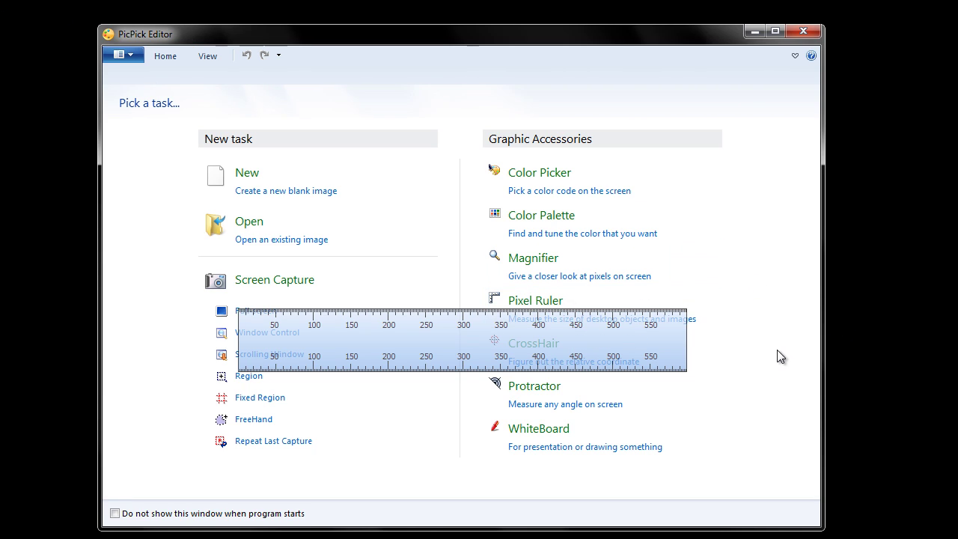
left_click(610, 356)
mouse_move(610, 356)
left_mouse_down()
mouse_move(703, 373)
mouse_move(768, 434)
left_mouse_up()
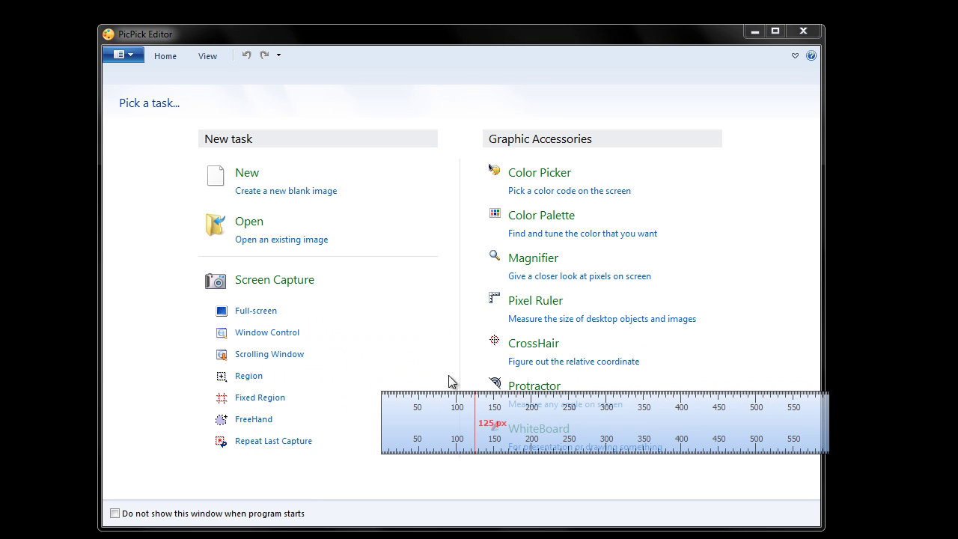
- Use the CrossHair tool to mark two reference points, then exit it with Esc
left_click(564, 350)
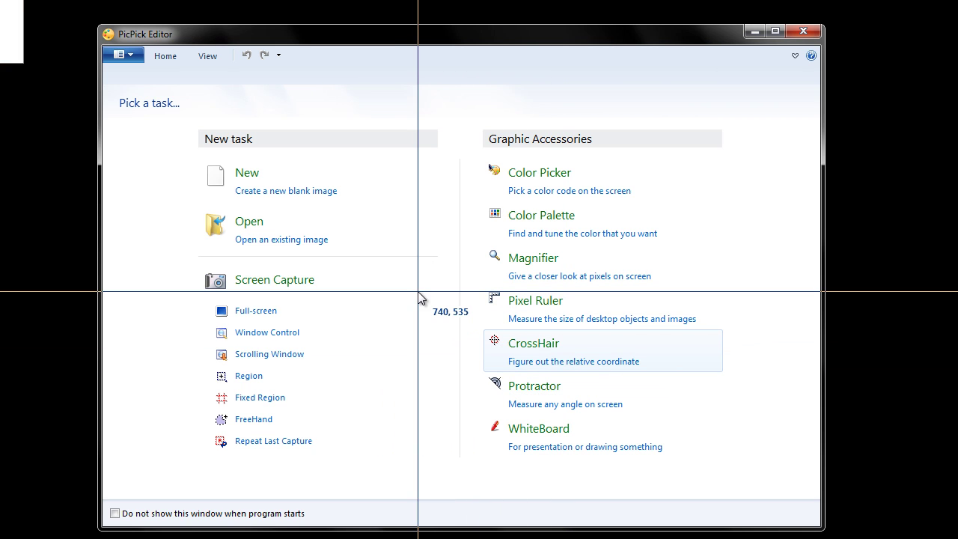
left_click(394, 291)
left_click(713, 413)
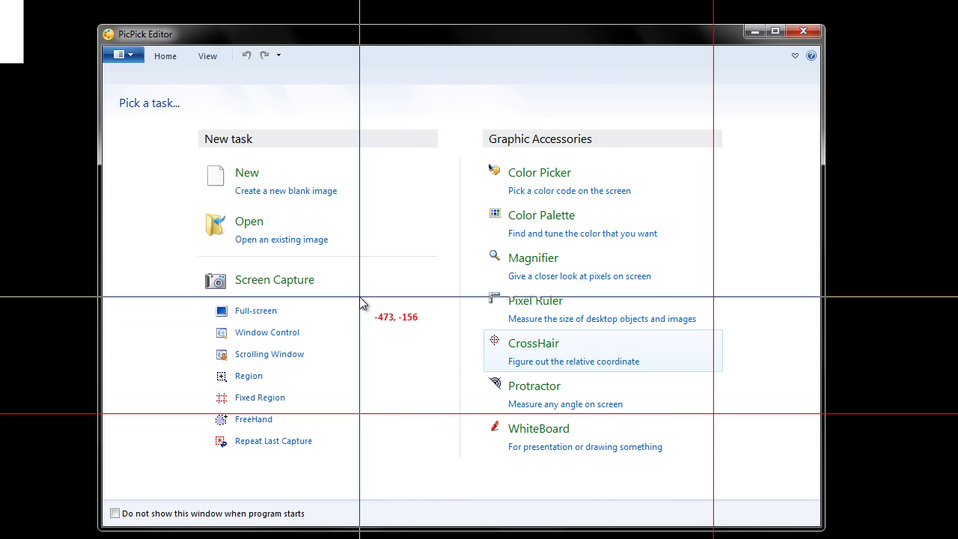
key("Escape")
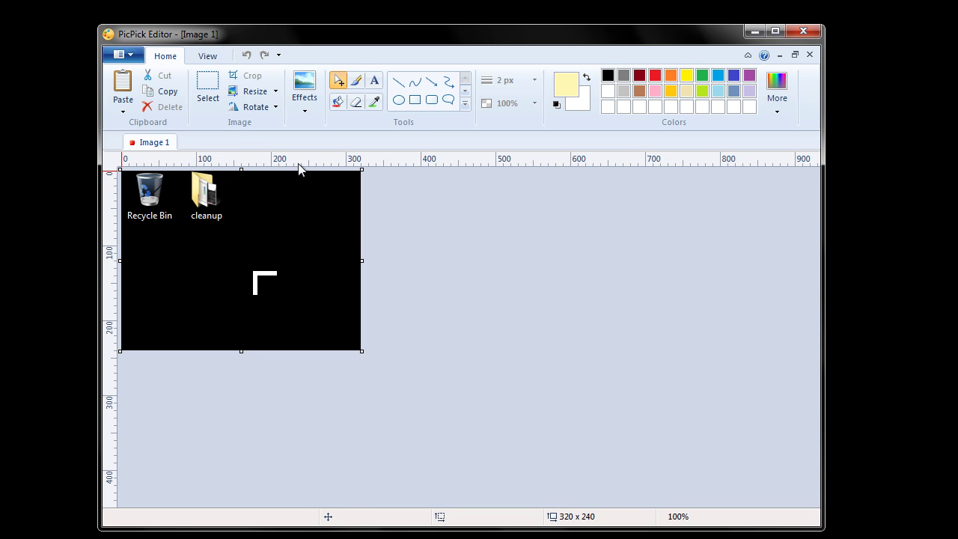
- Reposition the editor window slightly up and left
left_click_drag(287, 37, 280, 20)
left_click_drag(90, 3, 90, 31)
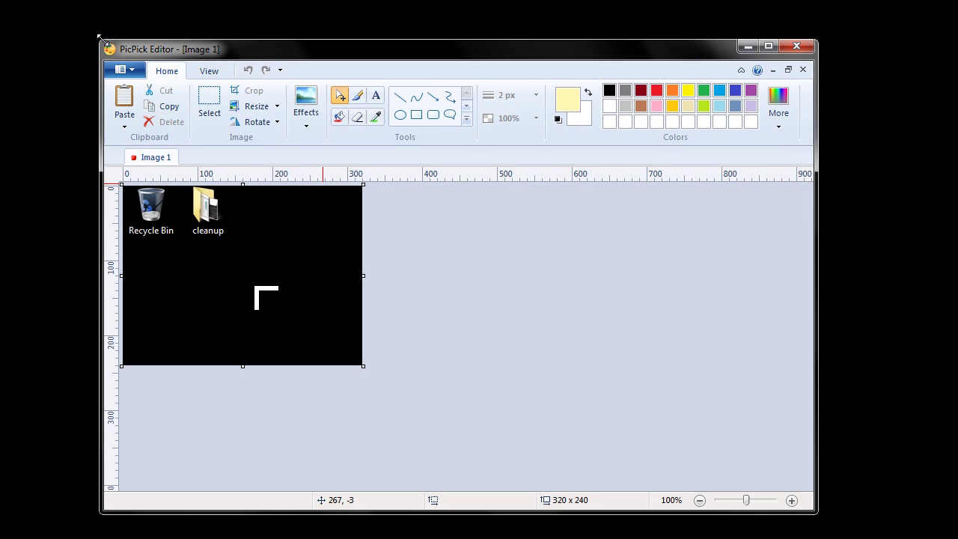
left_click_drag(251, 53, 247, 48)
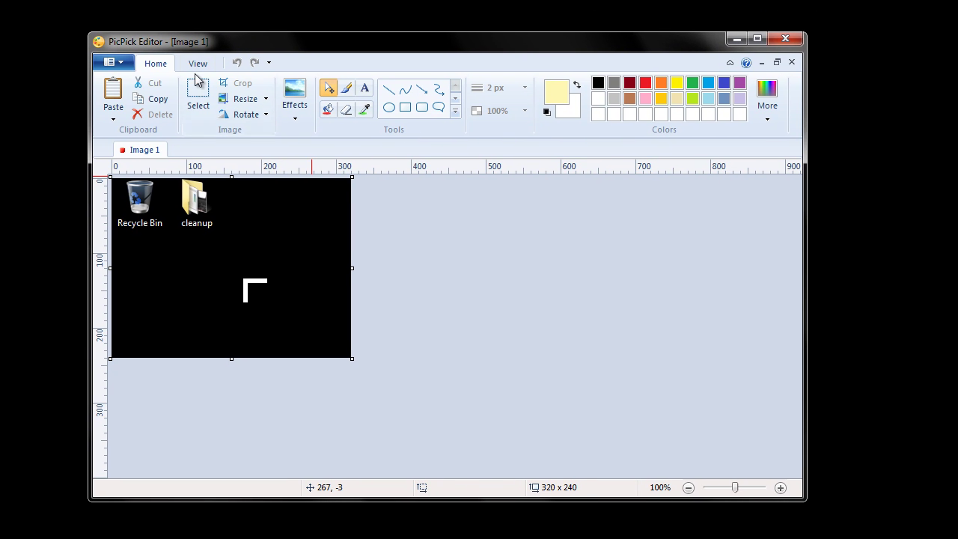
- Look through the View options and the main application menu without changing anything
left_click(197, 65)
left_click(149, 67)
left_click(129, 62)
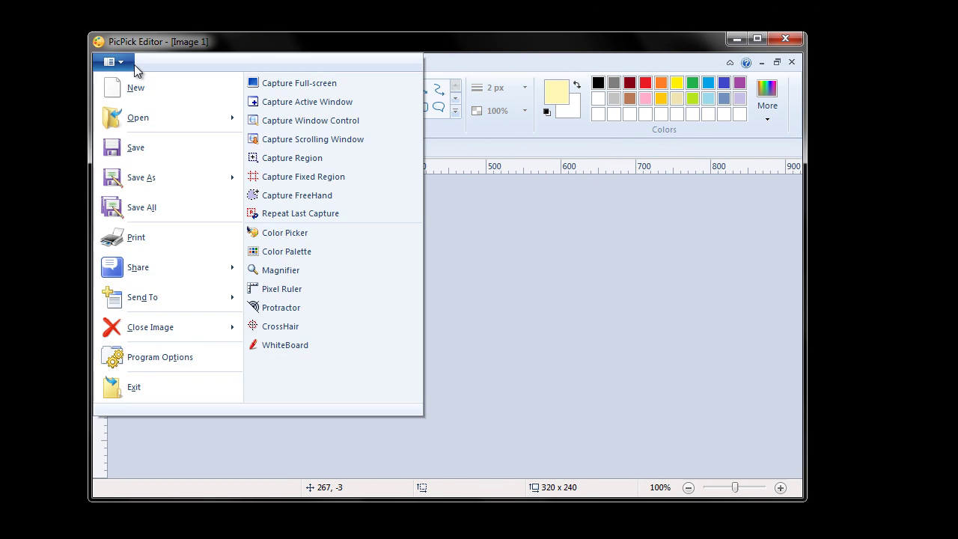
left_click(311, 161)
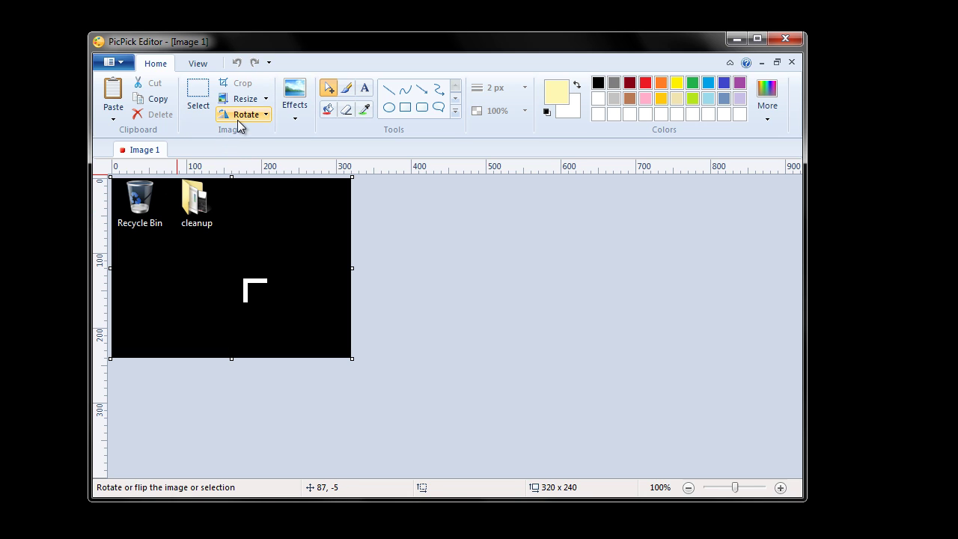
- Browse the Resize options and shapes gallery, then choose the Text tool
left_click(245, 99)
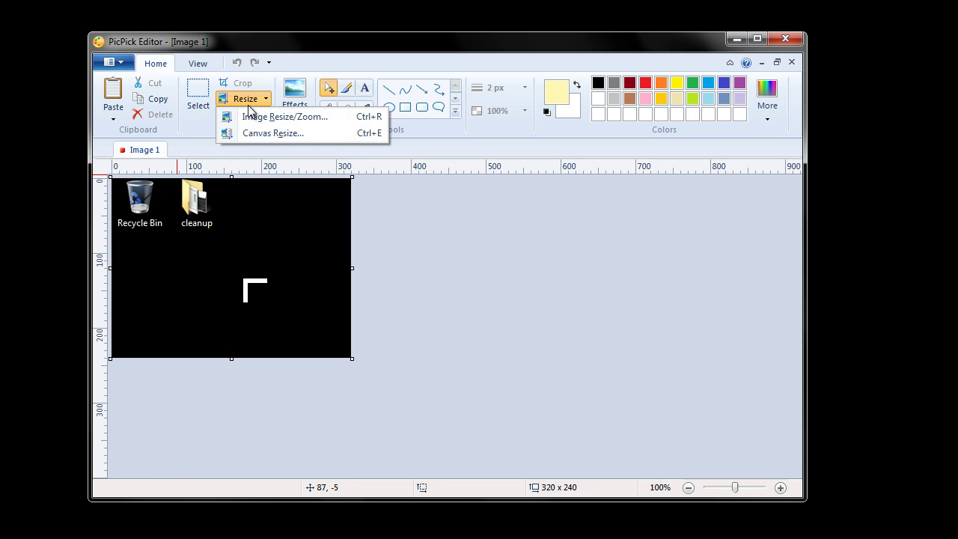
left_click(269, 62)
left_click(307, 60)
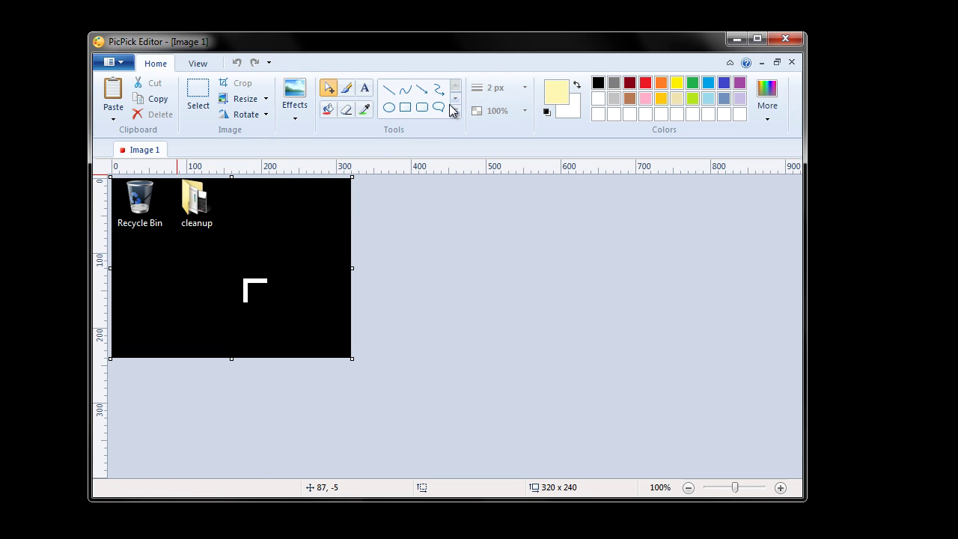
left_click(454, 99)
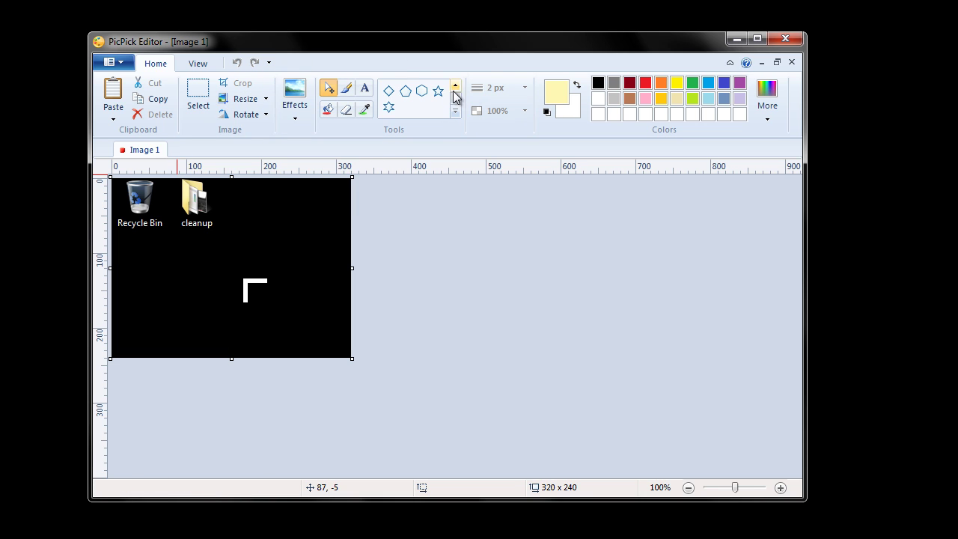
left_click(455, 87)
left_click(364, 88)
- Draw a text box below the icons, type 'test' and select all of it
left_click_drag(158, 280, 315, 328)
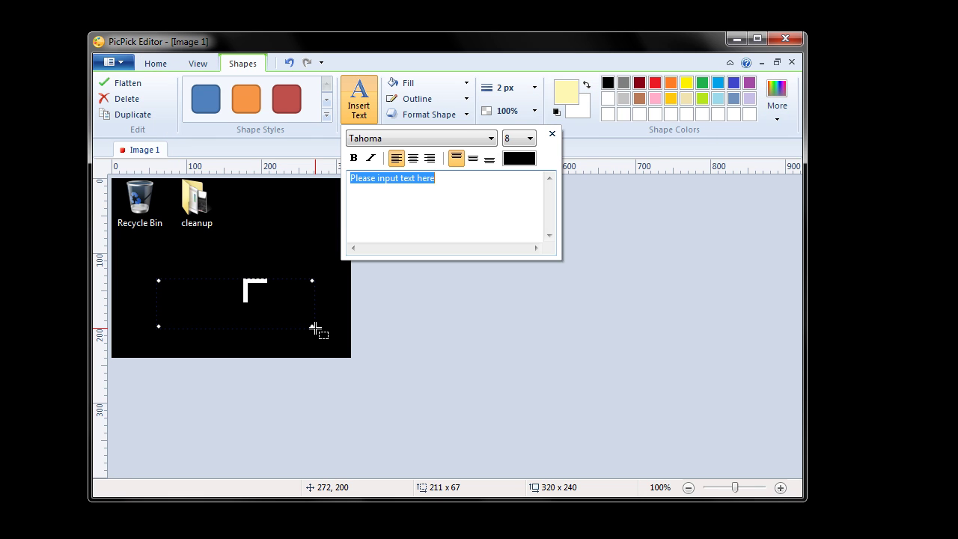
type("test")
key("Return")
key("ctrl+a")
- Set the text colour to red D24747
left_click(528, 158)
left_click(422, 388)
left_click(446, 396)
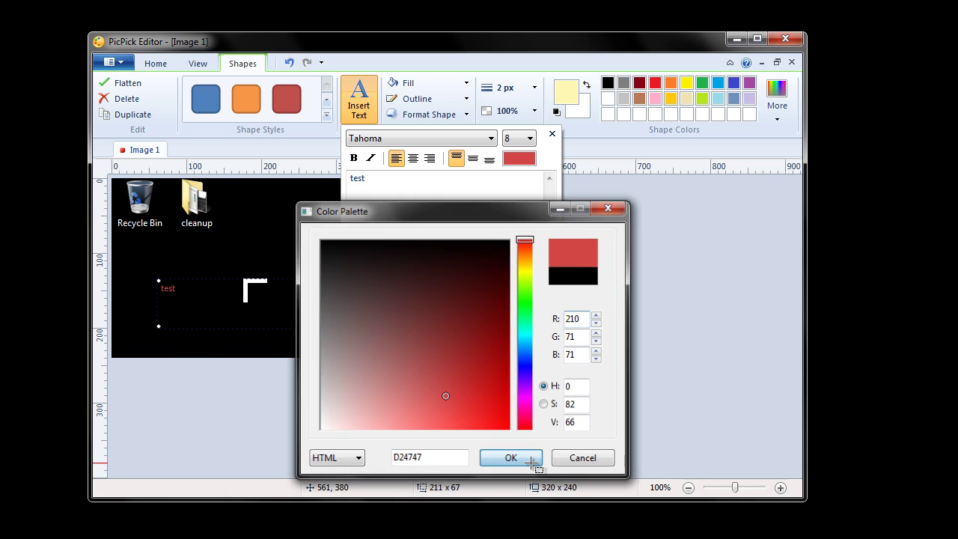
left_click(510, 457)
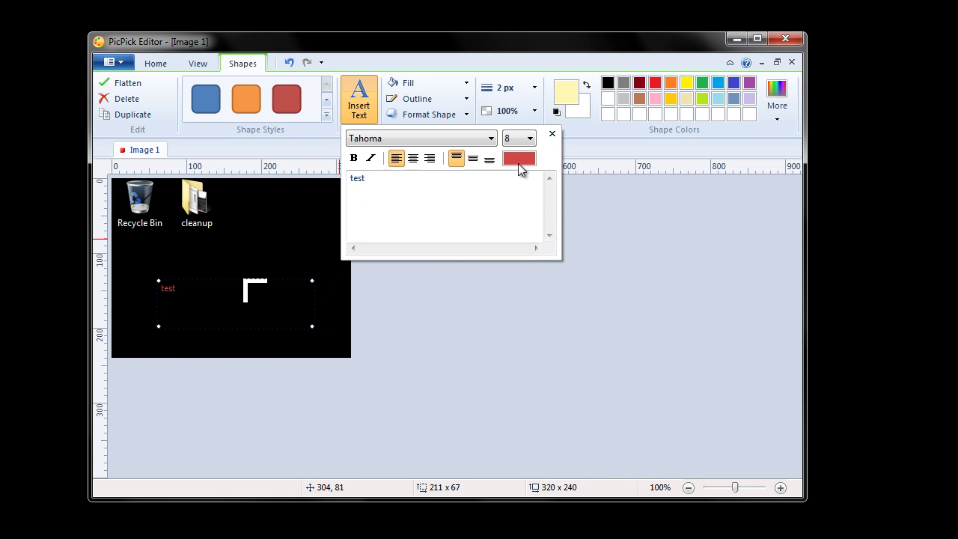
- Set the font size to 67 and nudge the text box slightly up
left_click(530, 138)
scroll(518, 214, "down", 7)
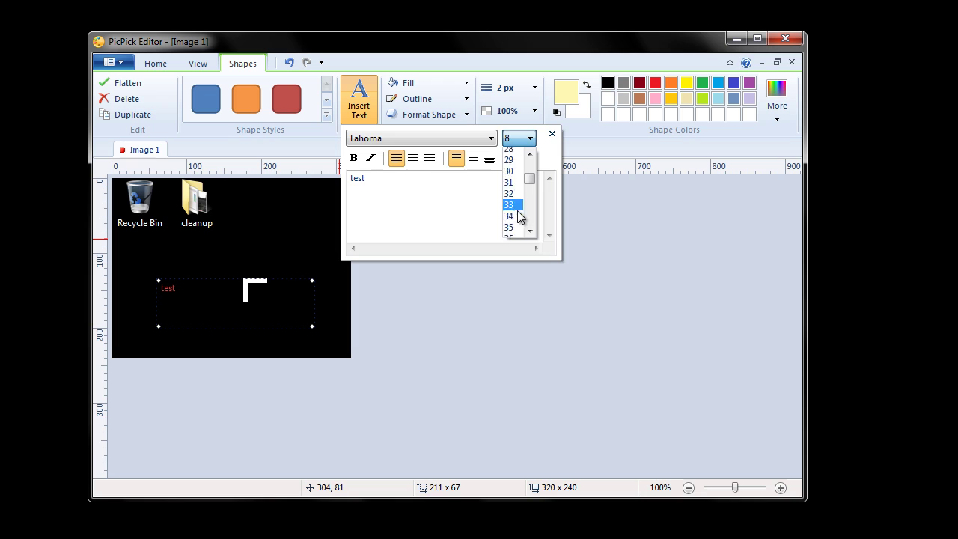
scroll(518, 215, "down", 8)
left_click(513, 214)
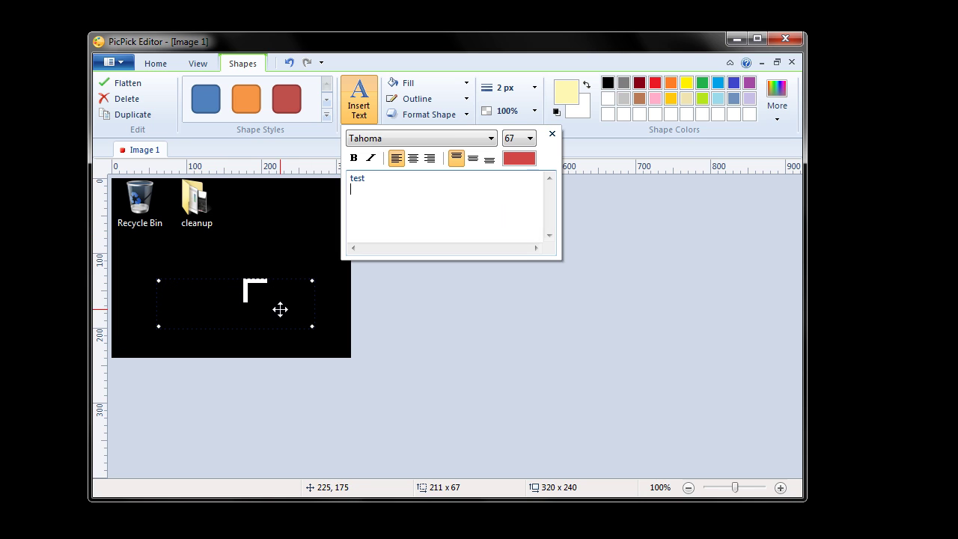
left_click_drag(253, 290, 250, 278)
double_click(426, 180)
- Close the text panel, switch between Home and View, and dismiss the Image 1 tab menu
left_click(553, 138)
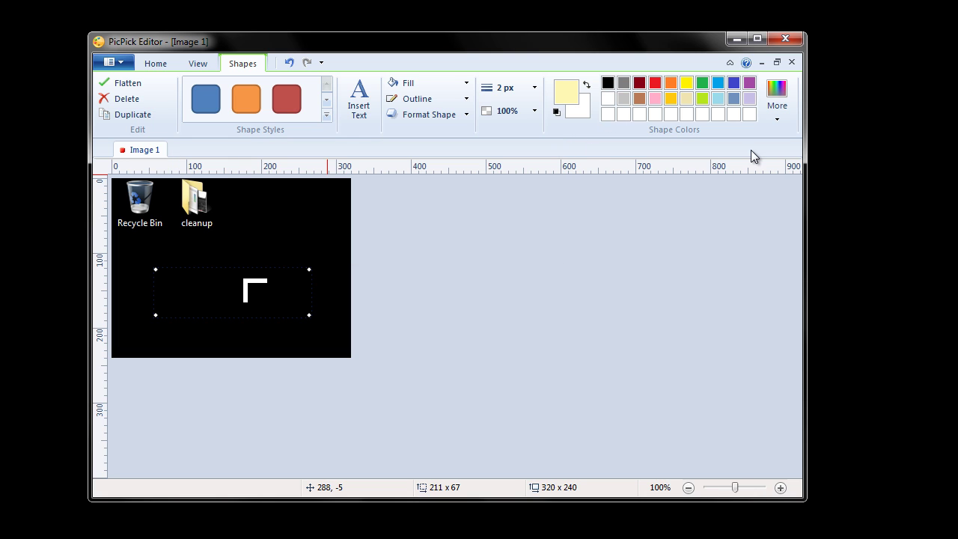
left_click(164, 68)
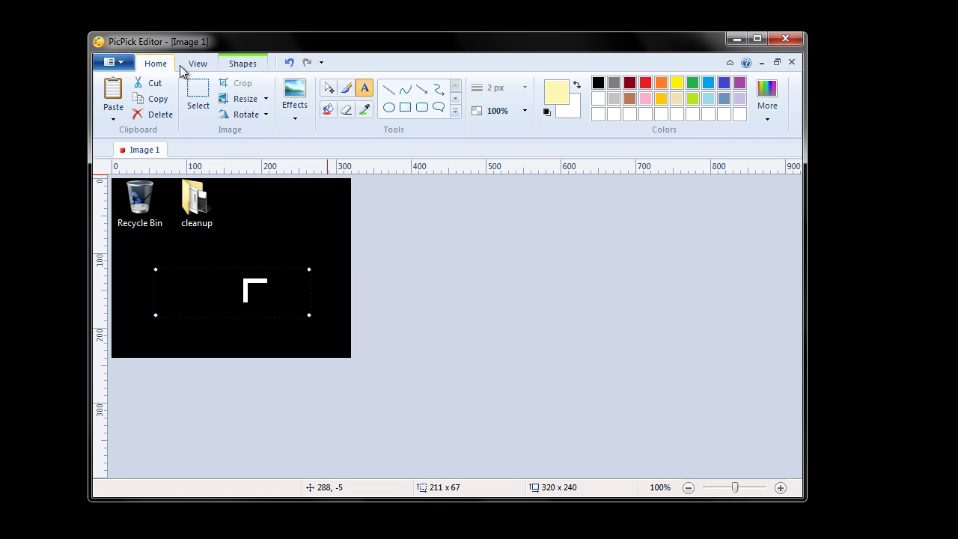
left_click(197, 66)
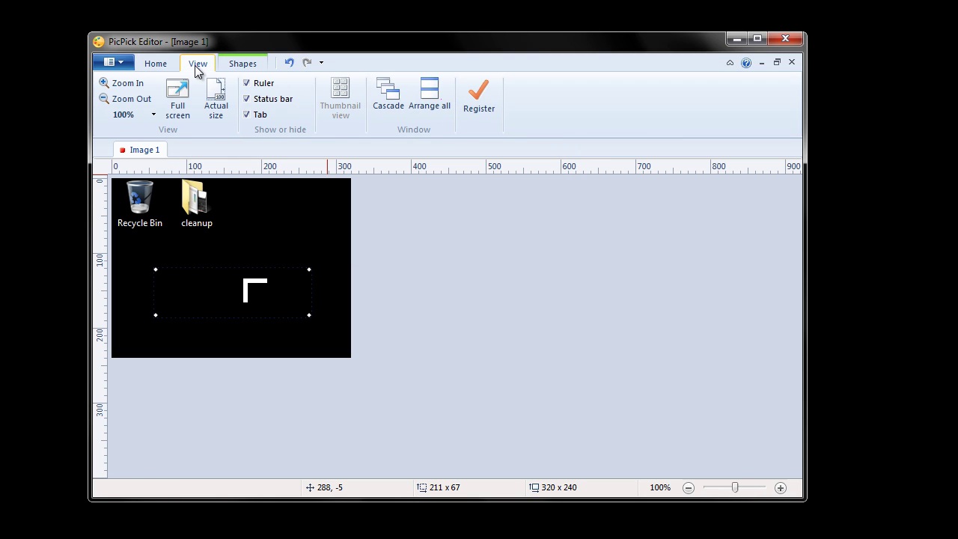
left_click(155, 66)
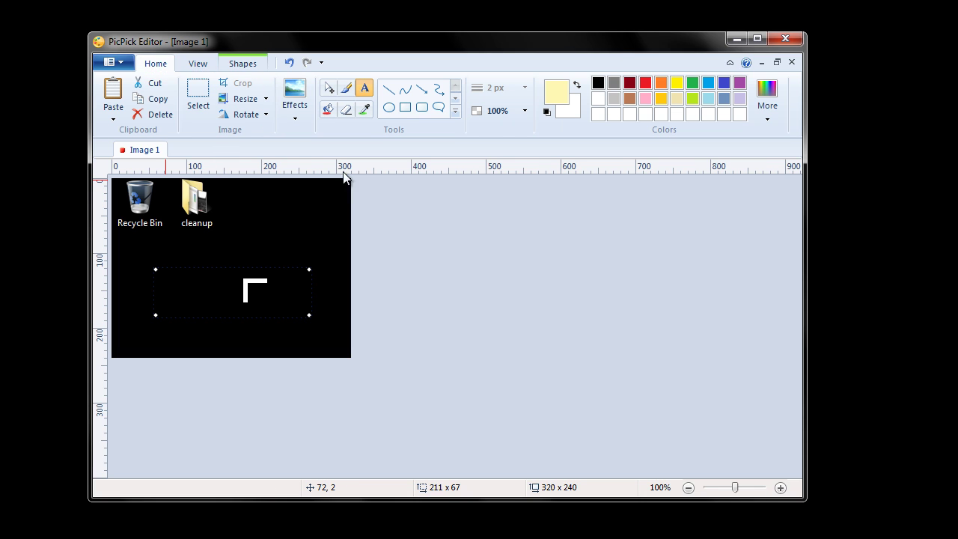
right_click(167, 154)
left_click(387, 146)
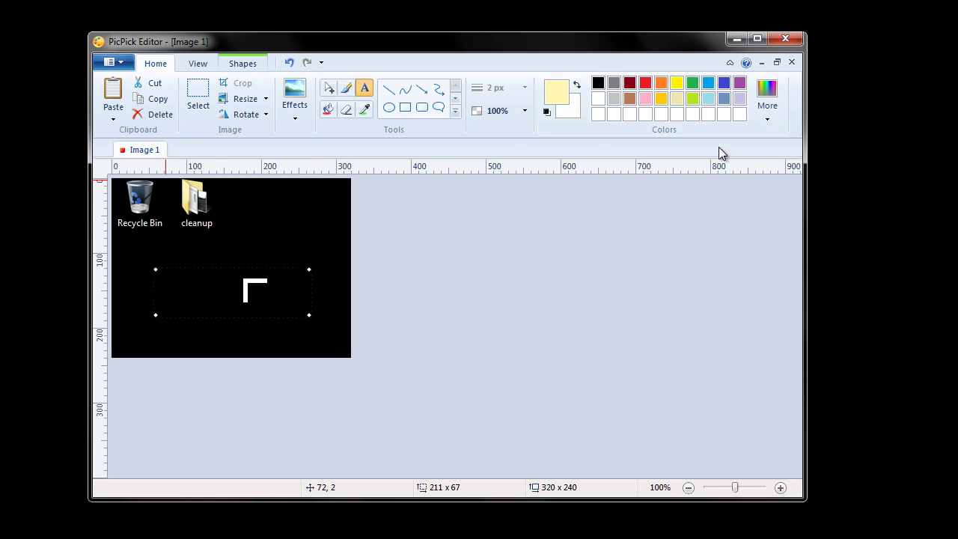